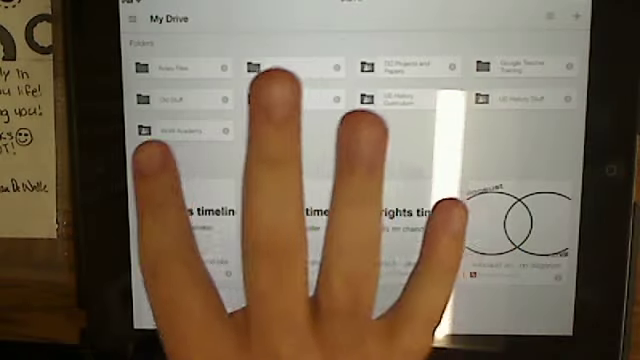
# Step: Open the side drawer and bring up the Select account dialog from the account name
pyautogui.click(131, 18)
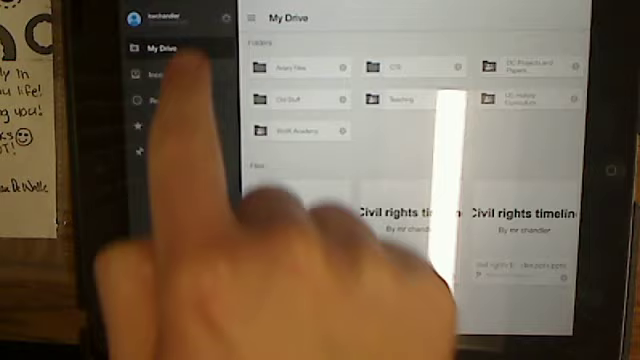
pyautogui.click(160, 20)
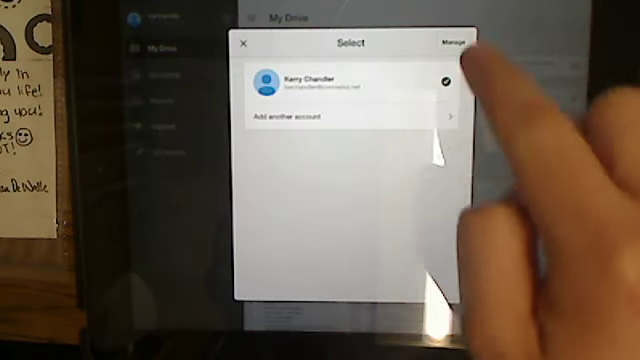
# Step: Remove the signed-in account via Manage, then confirm the removal
pyautogui.click(447, 42)
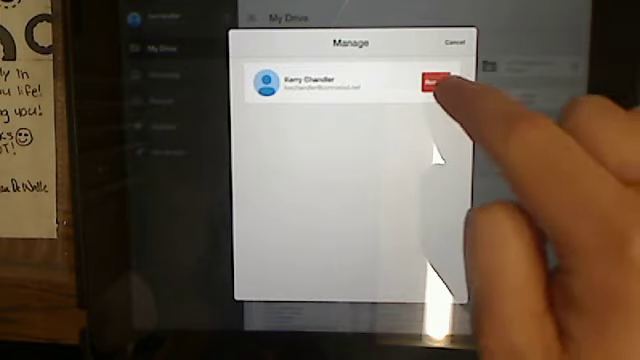
pyautogui.click(435, 81)
pyautogui.click(386, 205)
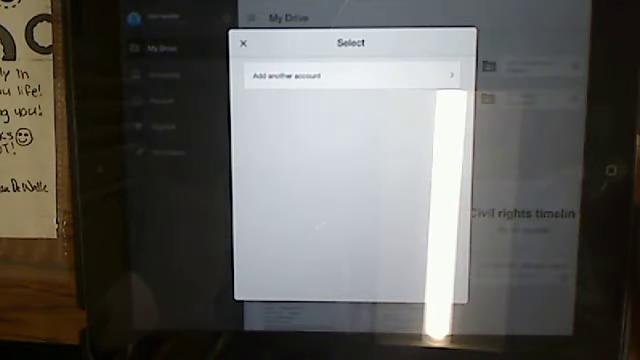
# Step: Close the account chooser to return to My Drive
pyautogui.click(243, 43)
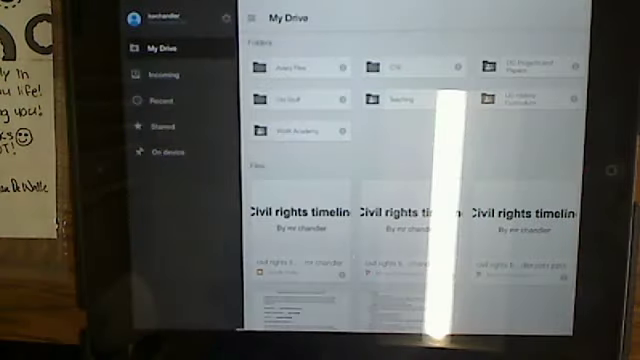